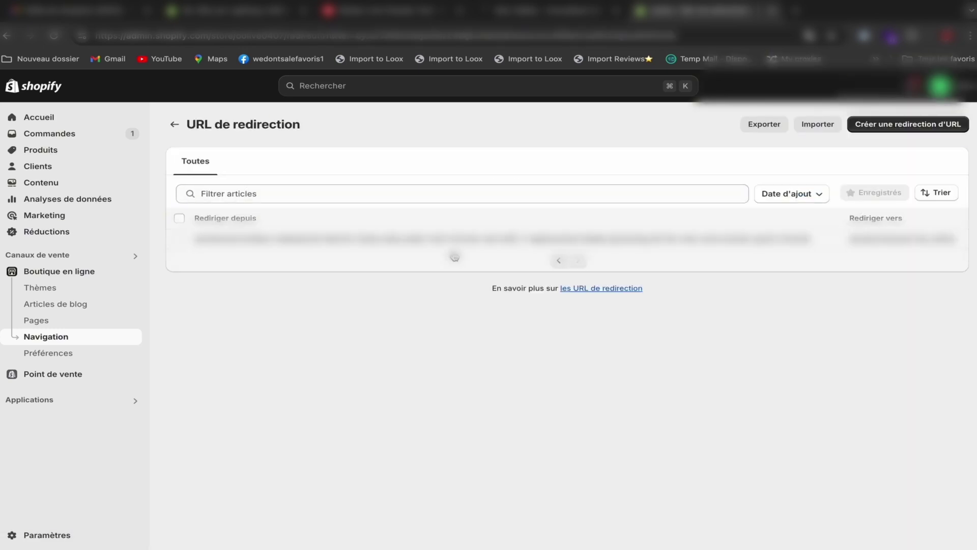
Fill in a new URL redirect with the pasted page address as the source and / as the destination.
left_click(899, 127)
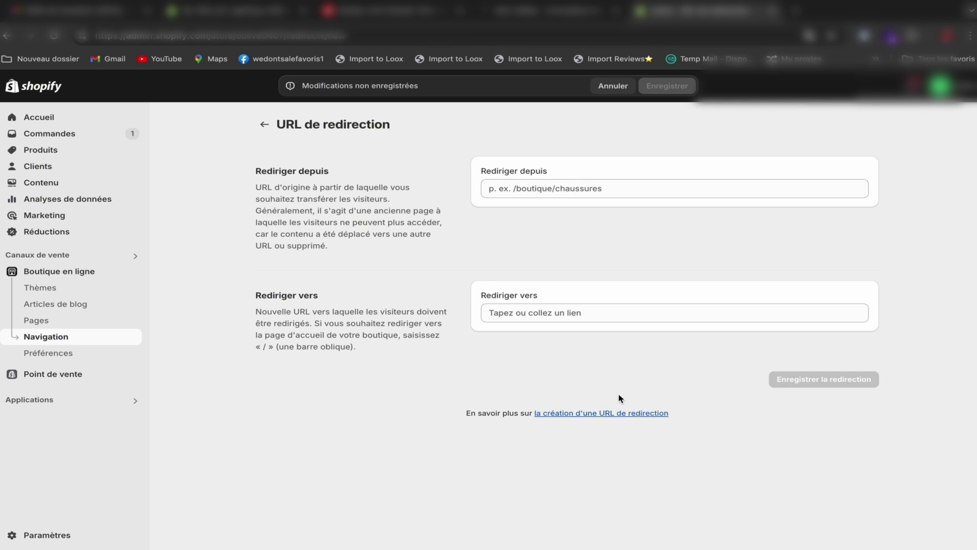
left_click(614, 188)
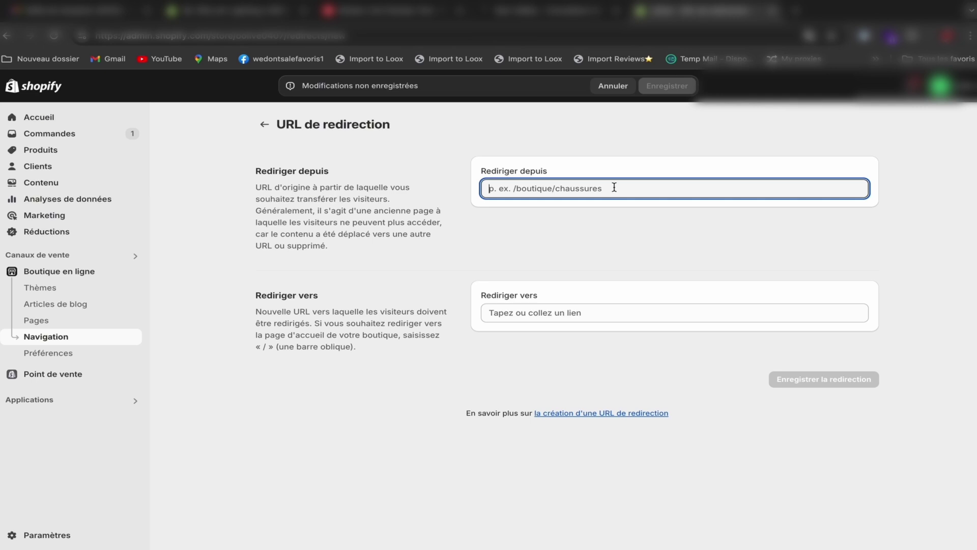
left_click(595, 313)
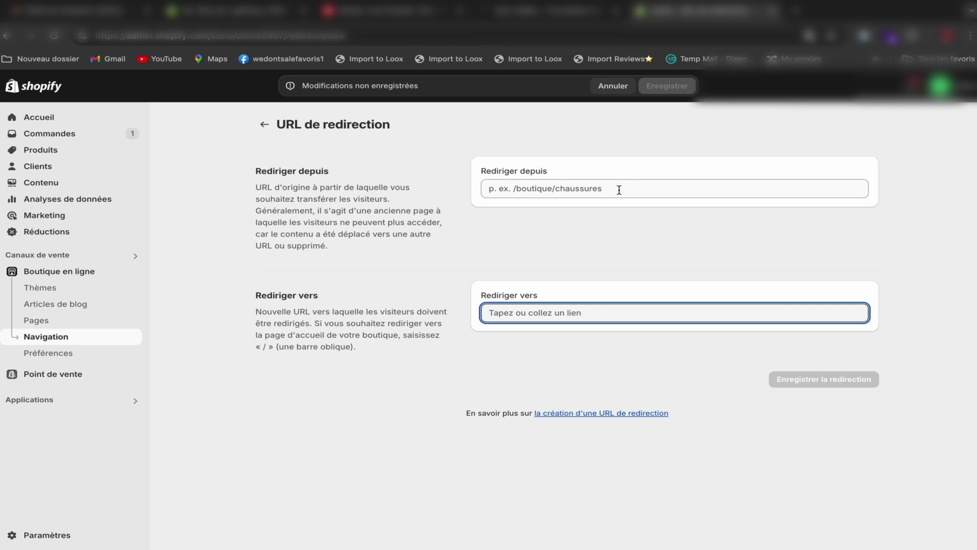
type("/")
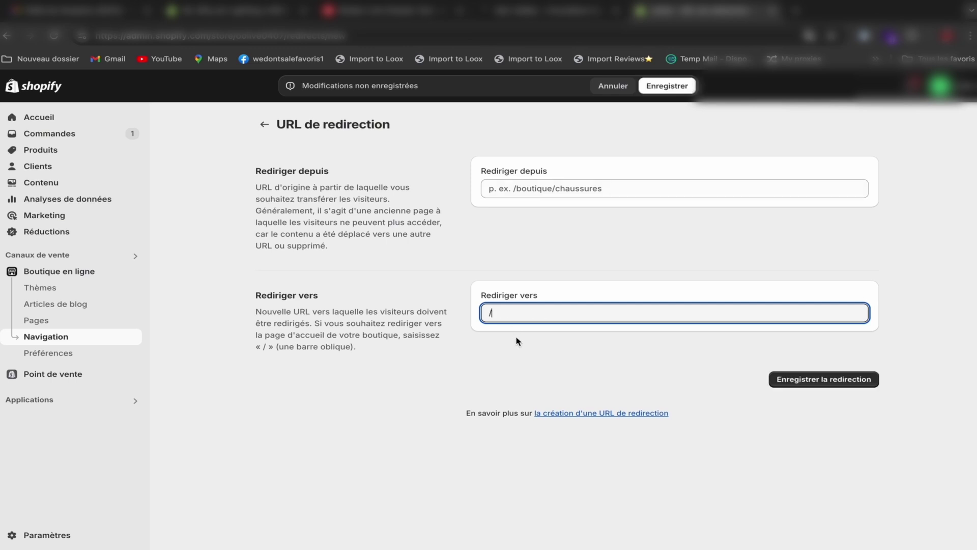
left_click(344, 38)
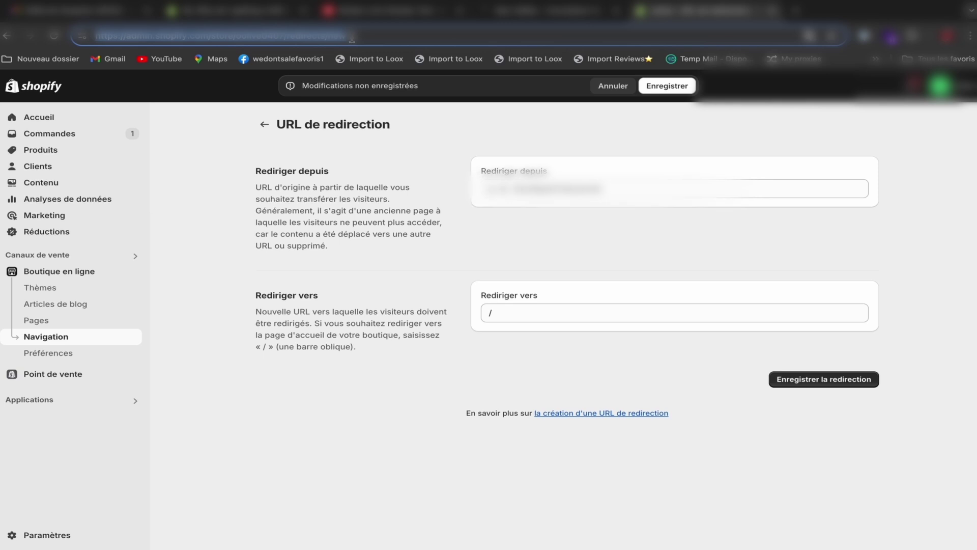
left_click(489, 187)
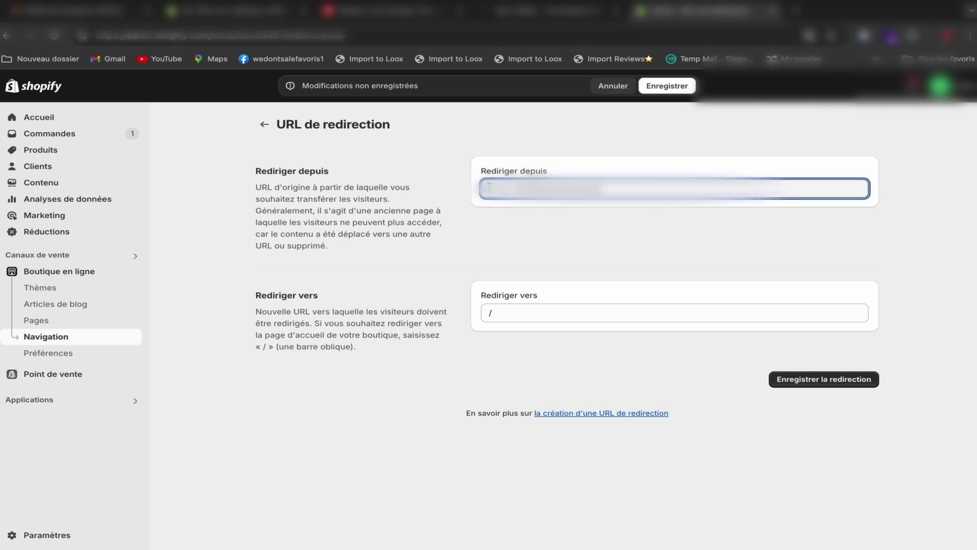
key("ctrl+v")
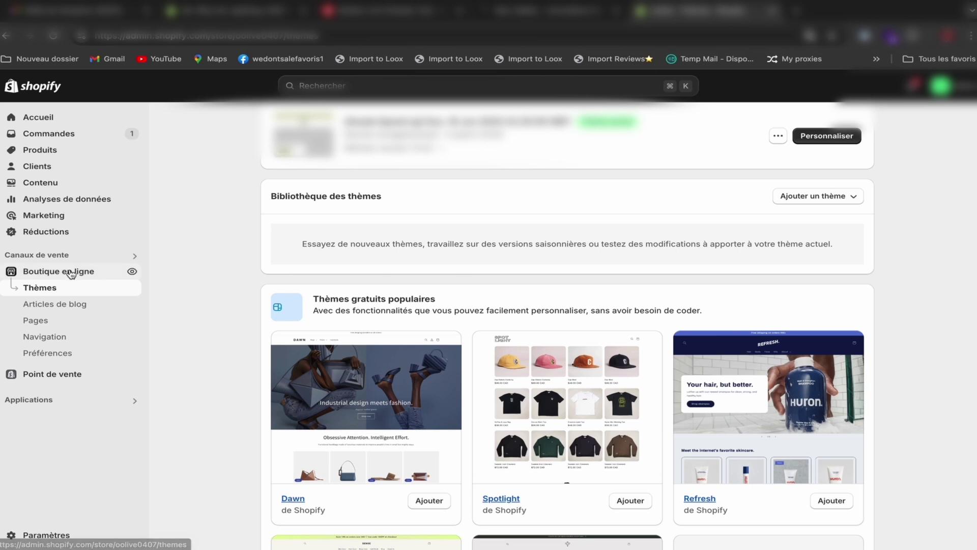
Open the live theme's customizer and examine the Typographie settings for headings and body text.
left_click(839, 142)
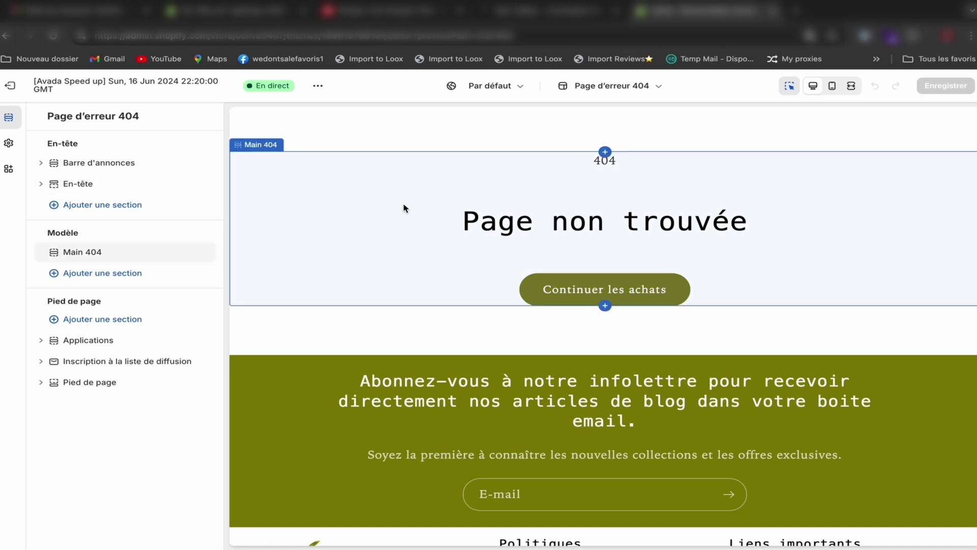
left_click(9, 146)
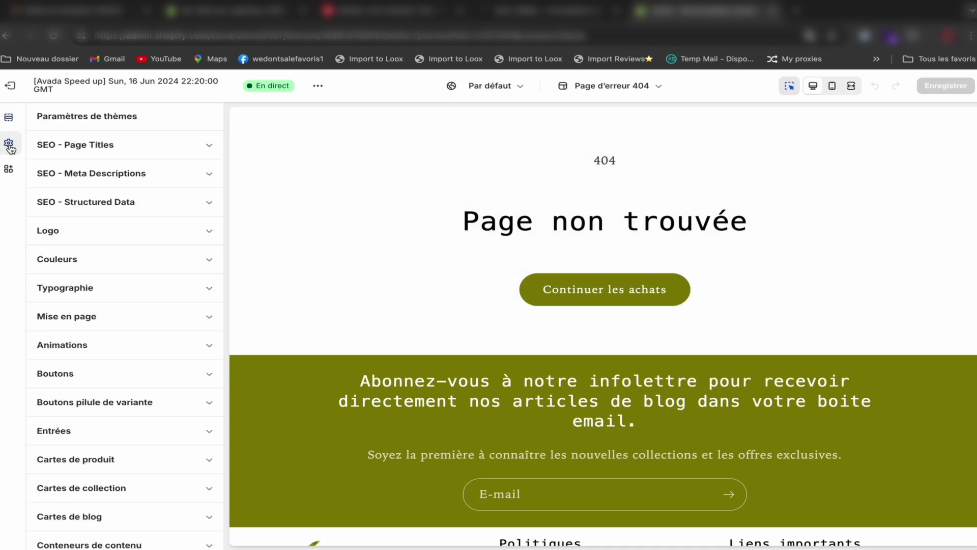
left_click(210, 289)
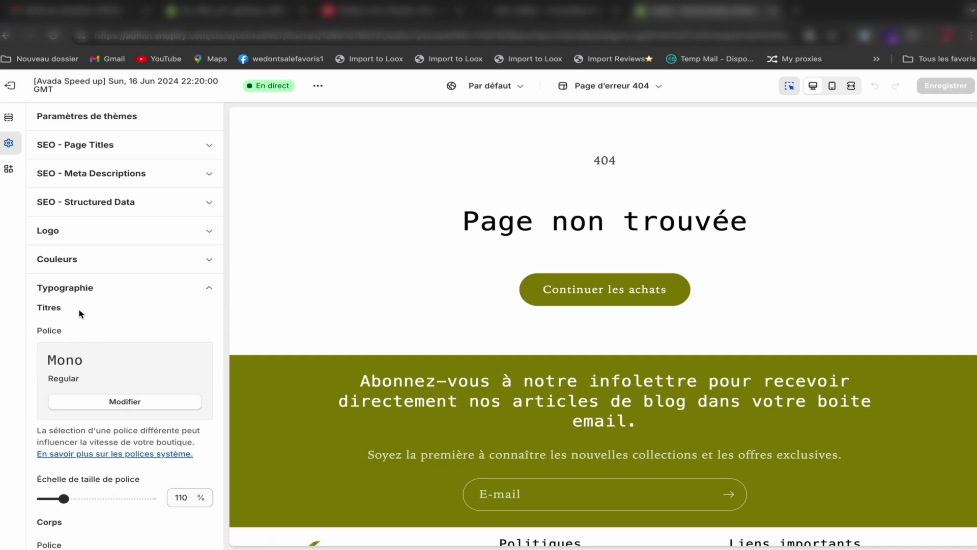
scroll(76, 326, "down", 3)
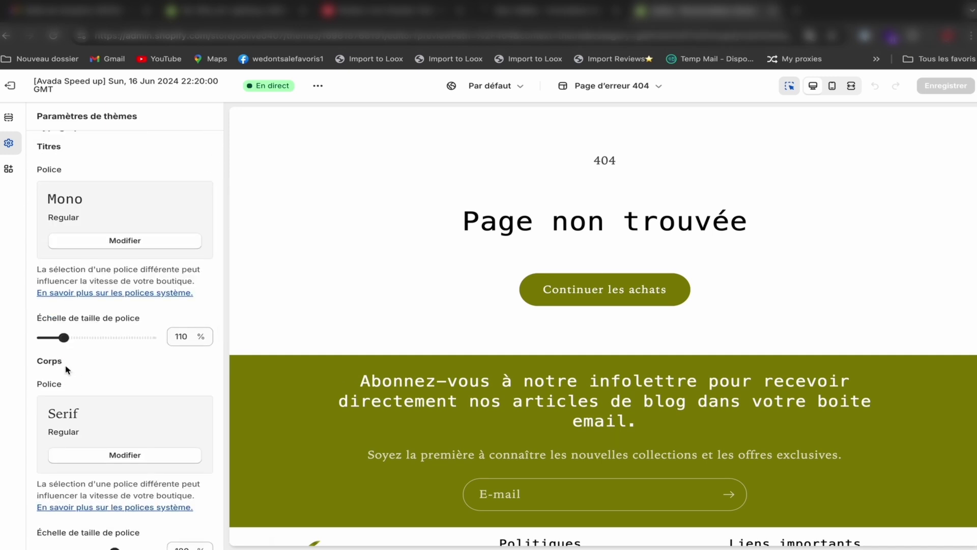
scroll(66, 370, "up", 3)
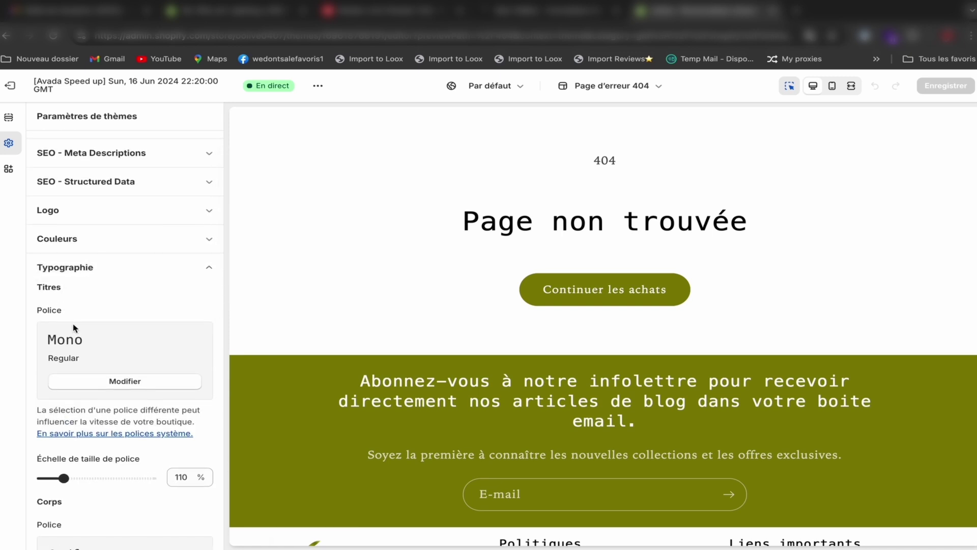
scroll(74, 331, "down", 2)
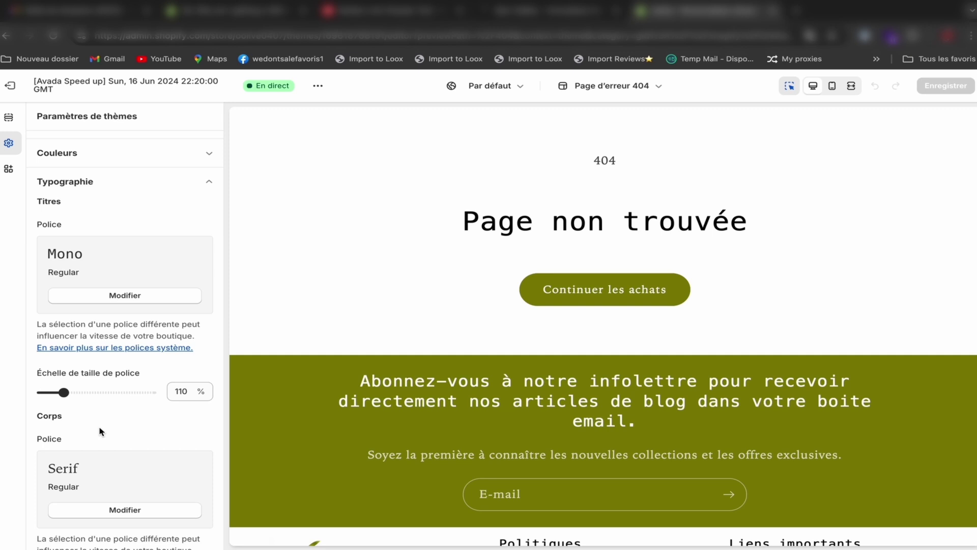
Review the fonts offered for the headings without changing the selection, and open the font choice for the body text.
left_click(126, 296)
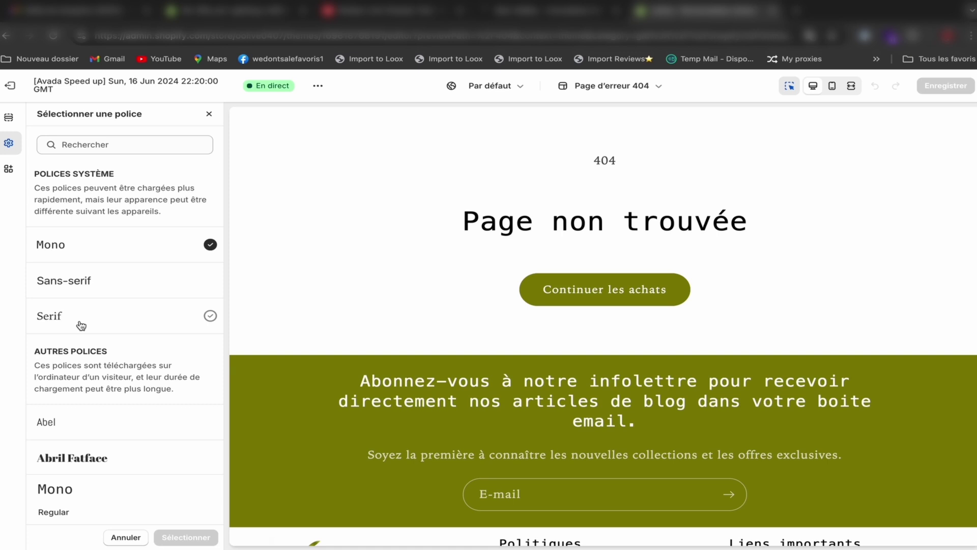
left_click(126, 537)
scroll(148, 414, "down", 2)
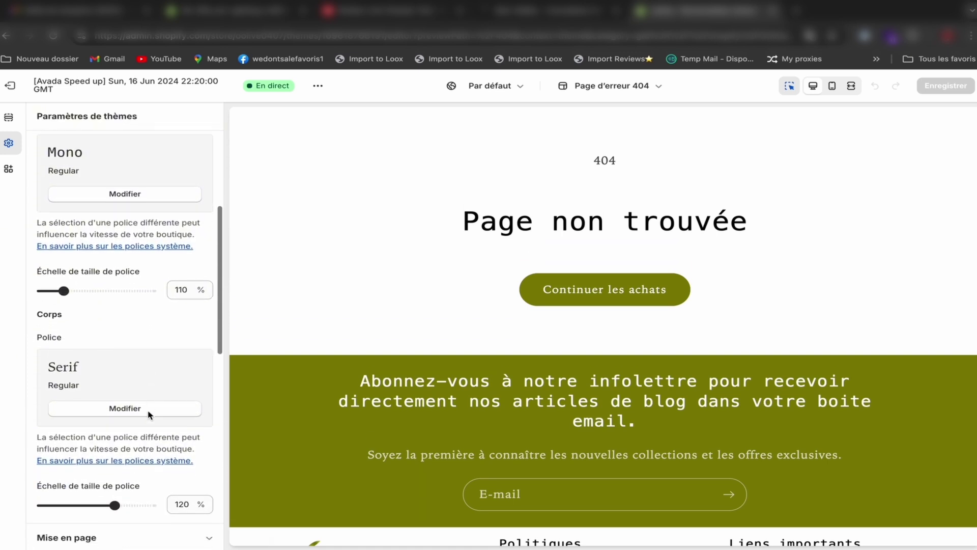
scroll(148, 411, "down", 1)
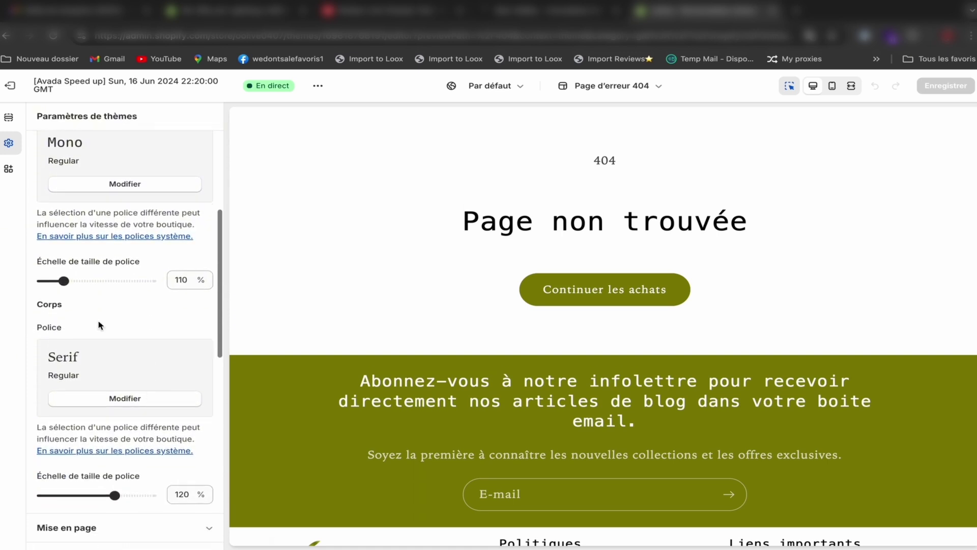
left_click(124, 399)
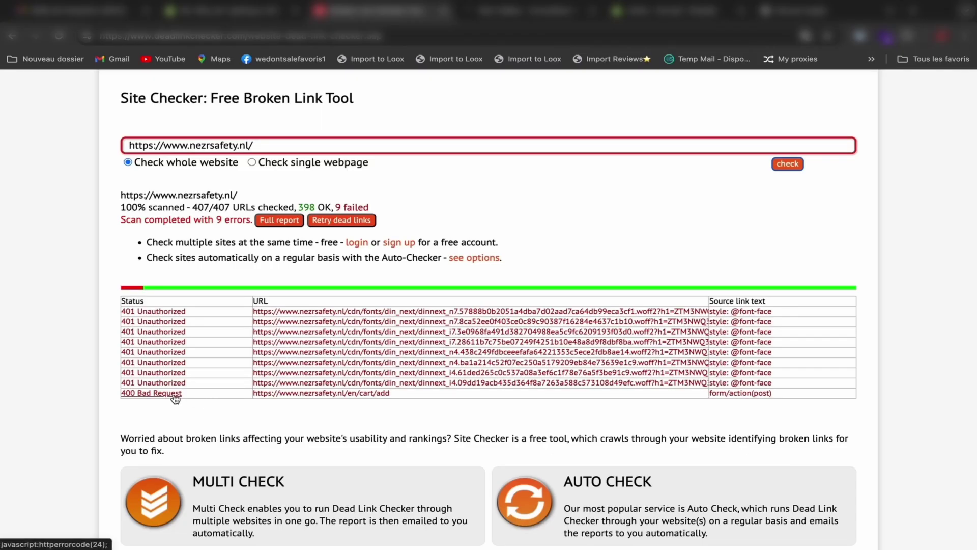
Open Chrome's privacy and security settings in a new tab and bring up the dialog for deleting browsing data.
mouse_move(175, 398)
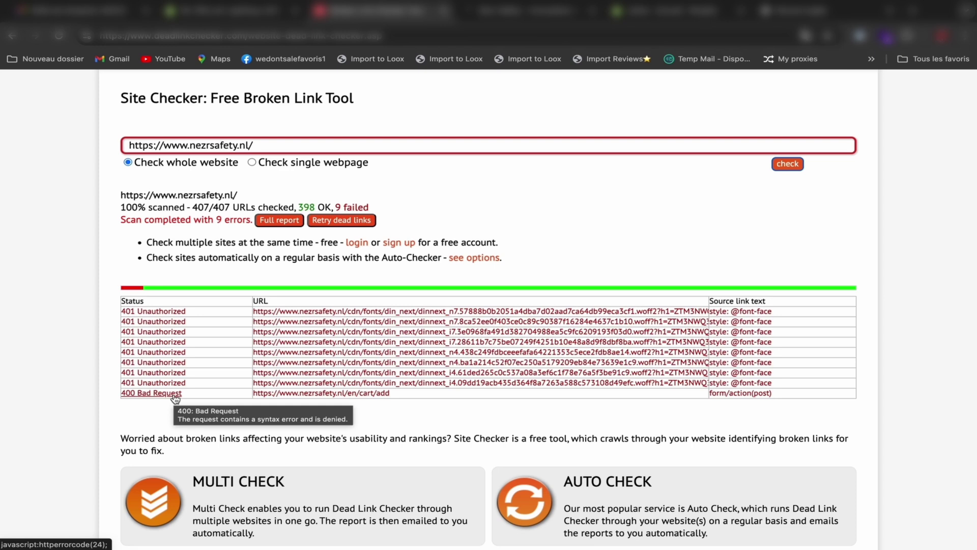
left_click(890, 10)
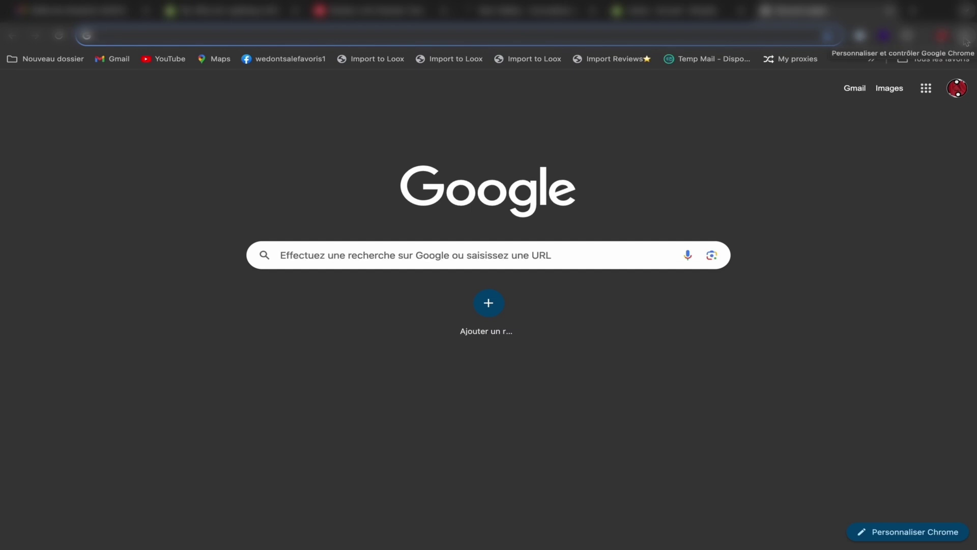
left_click(927, 88)
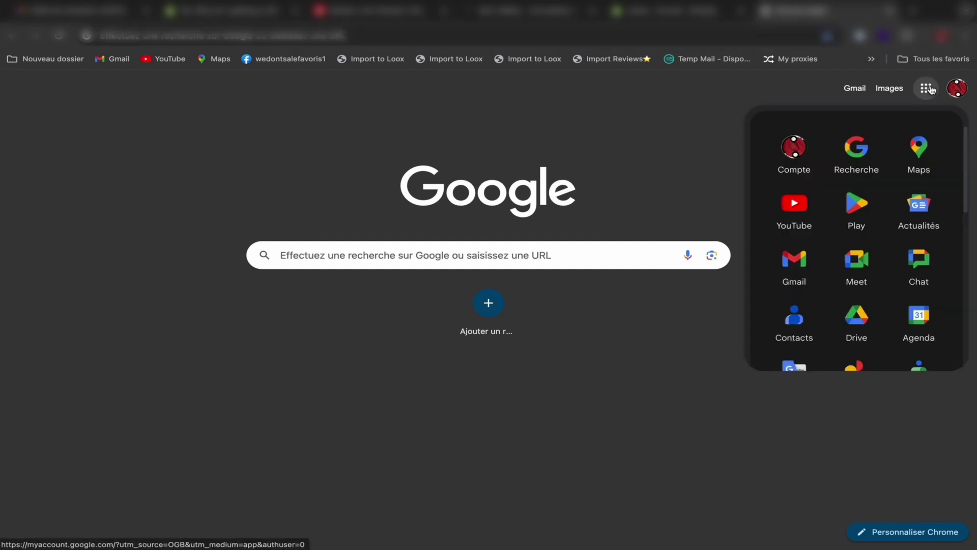
left_click(927, 89)
left_click(966, 35)
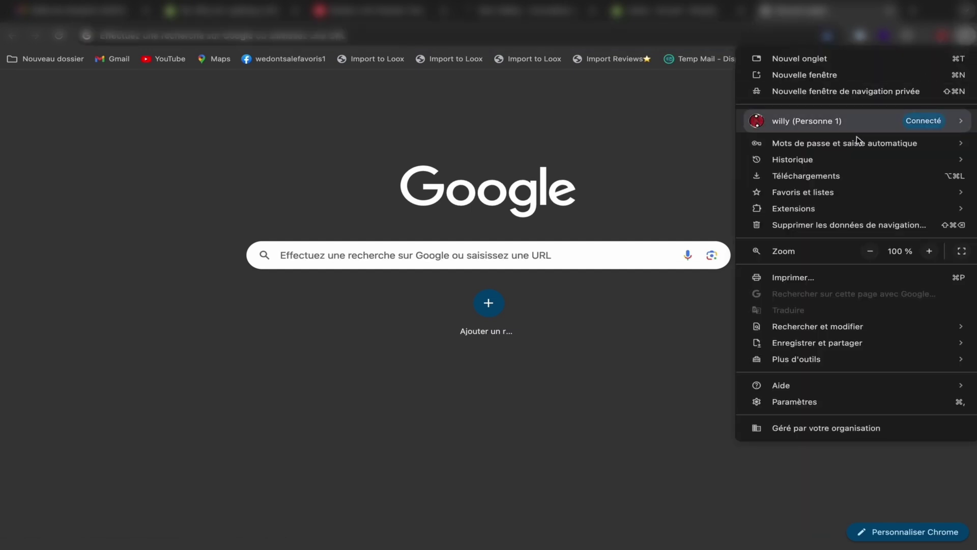
left_click(802, 403)
left_click(93, 171)
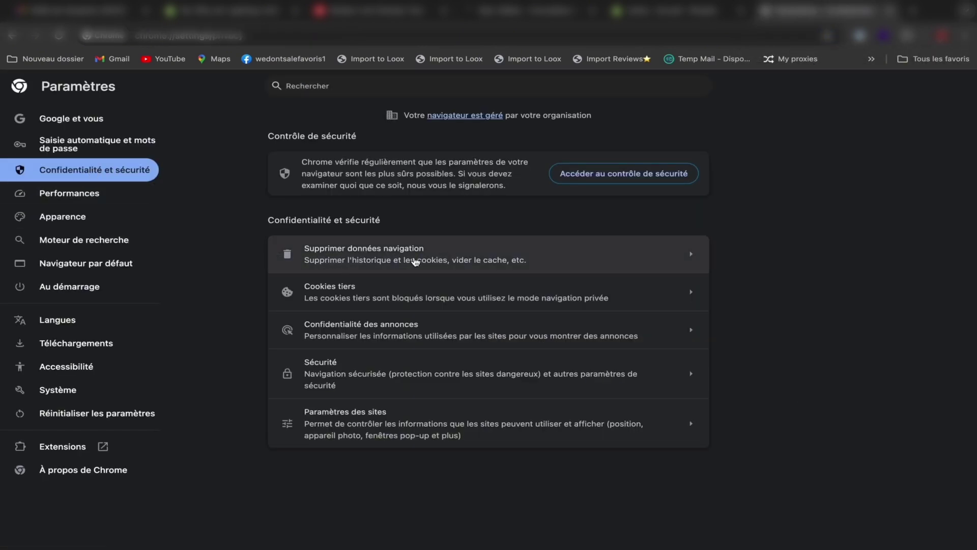
left_click(697, 259)
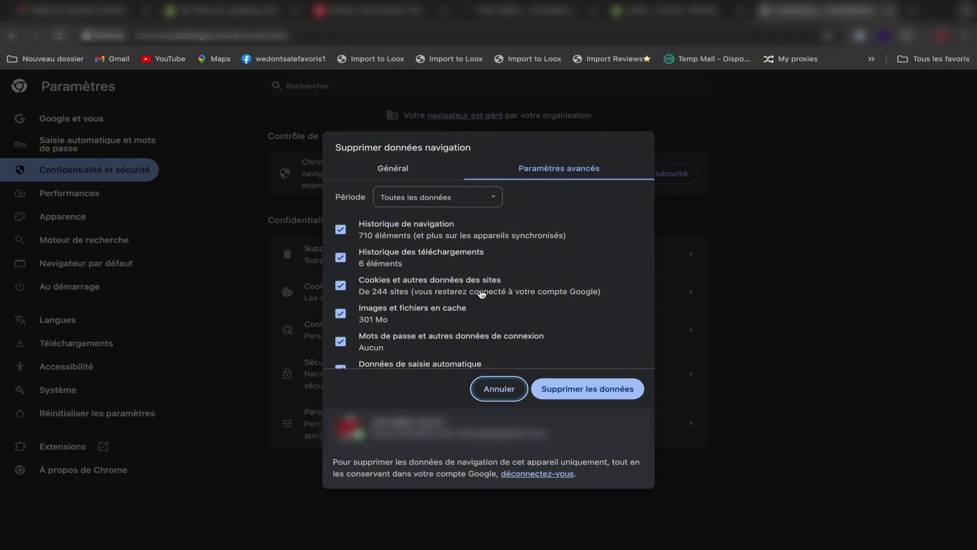
Set the deletion period to Toutes les données and review the data categories offered for deletion.
scroll(484, 290, "down", 2)
scroll(485, 254, "up", 2)
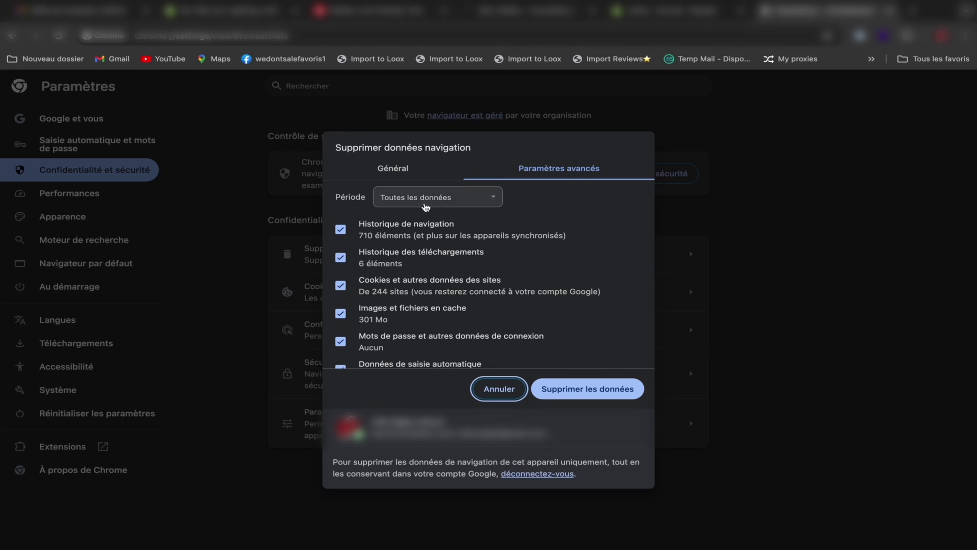
left_click(488, 198)
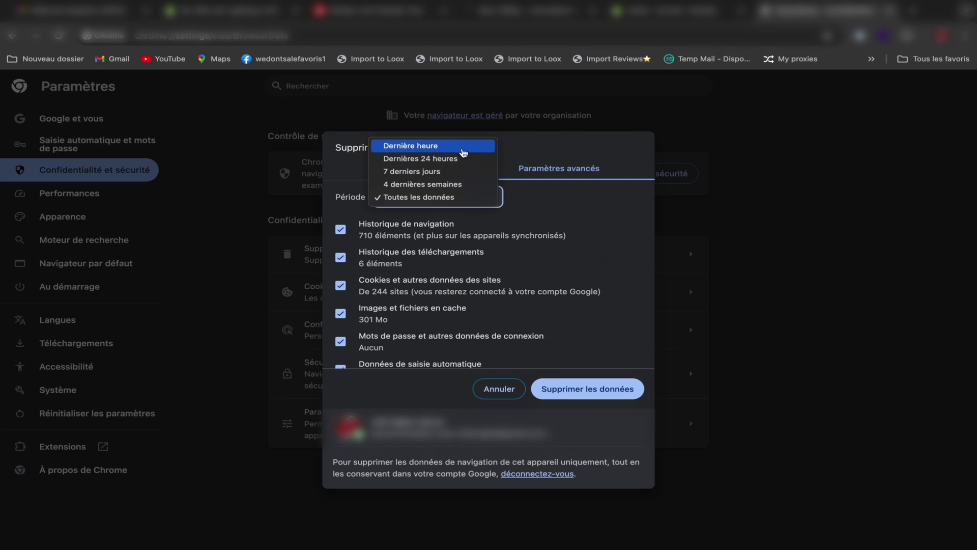
left_click(451, 198)
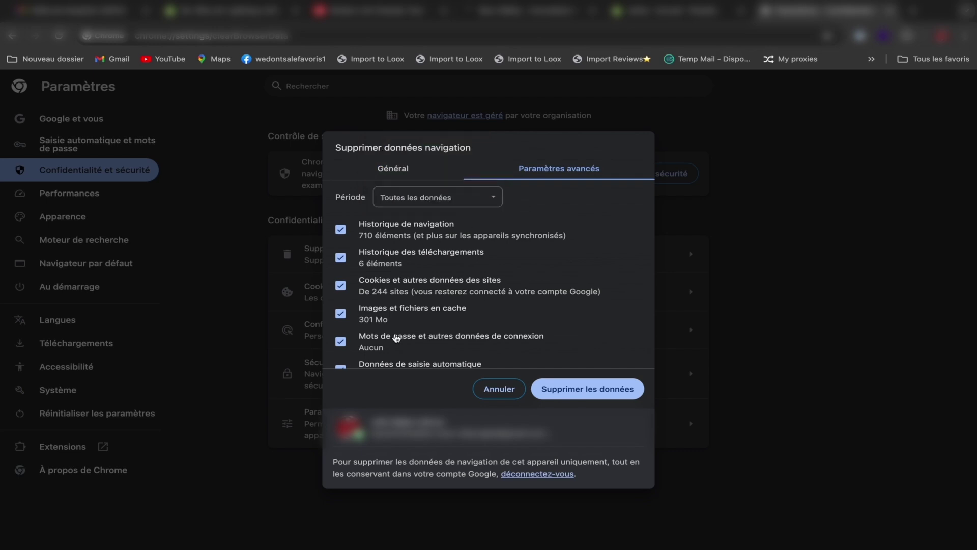
scroll(397, 337, "down", 2)
scroll(396, 337, "up", 2)
Delete the browsing data with every category selected, including browsing history and download history.
left_click(341, 257)
left_click(341, 230)
left_click(341, 230)
left_click(340, 258)
scroll(458, 262, "down", 2)
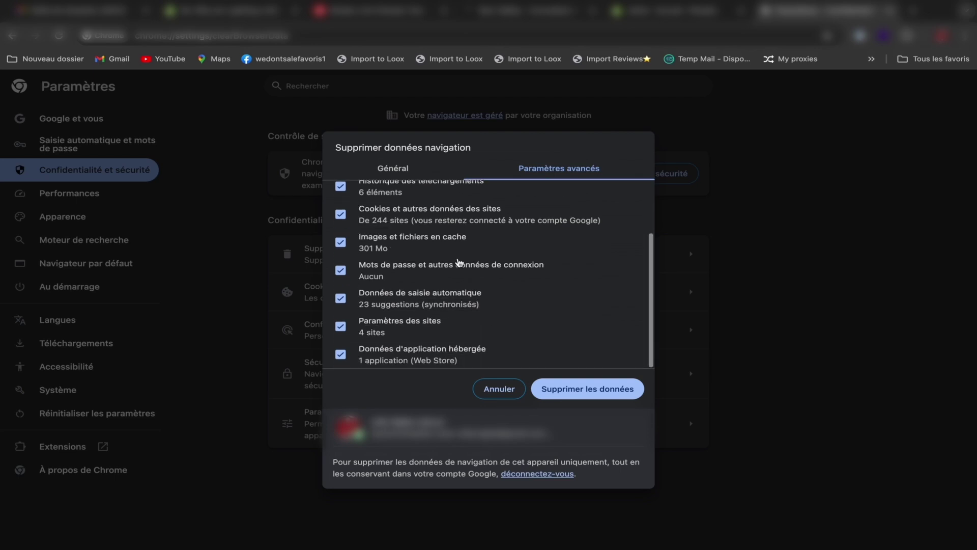
left_click(585, 396)
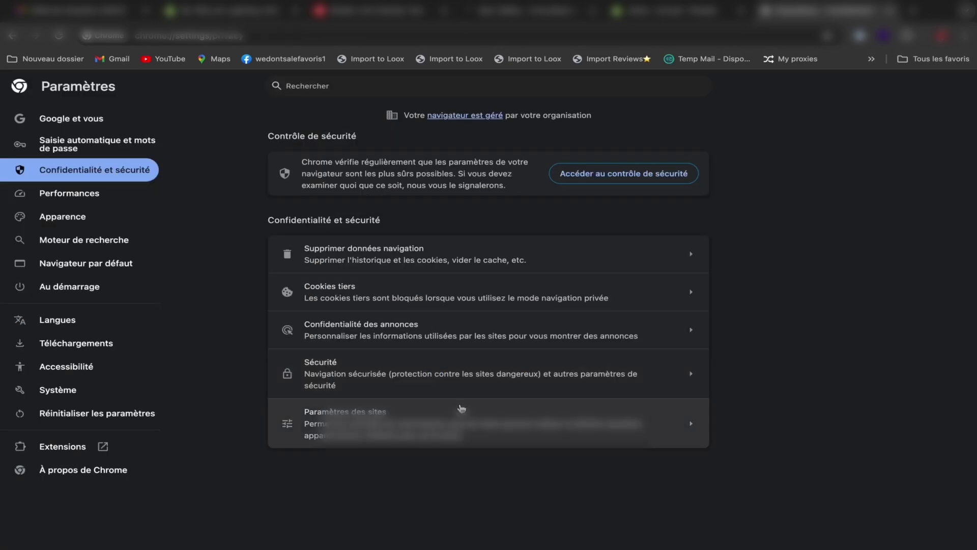
Open Chrome's extensions page and check which installed extensions are enabled.
left_click(63, 446)
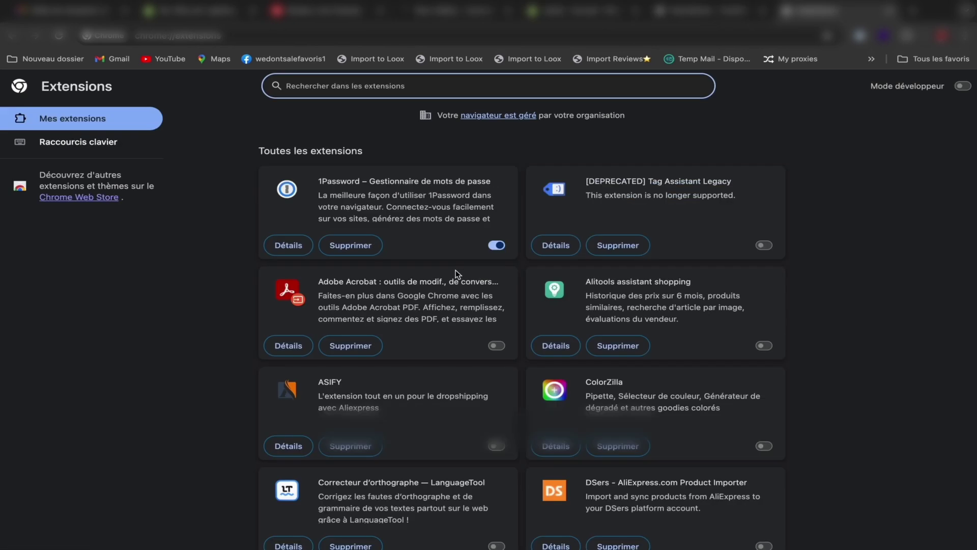
scroll(537, 285, "down", 4)
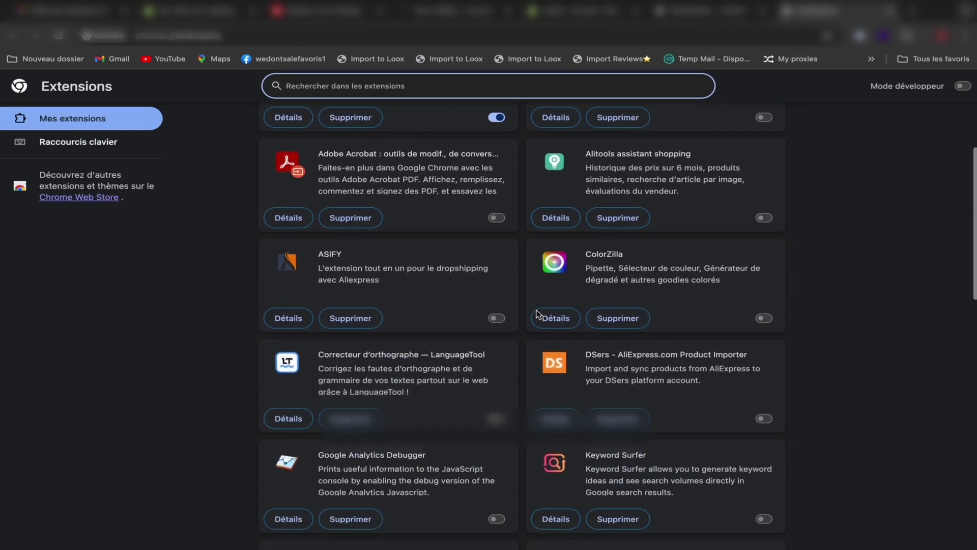
scroll(537, 313, "down", 13)
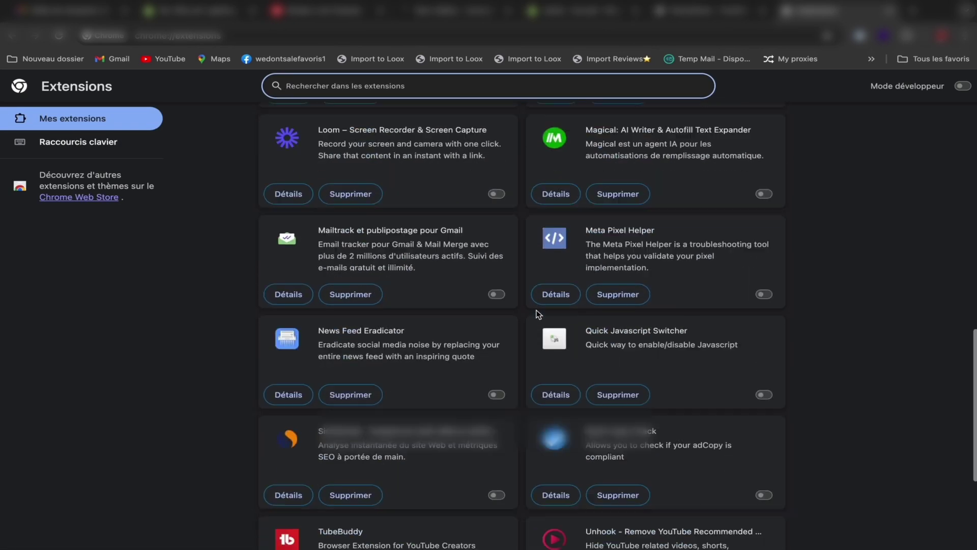
scroll(539, 314, "up", 15)
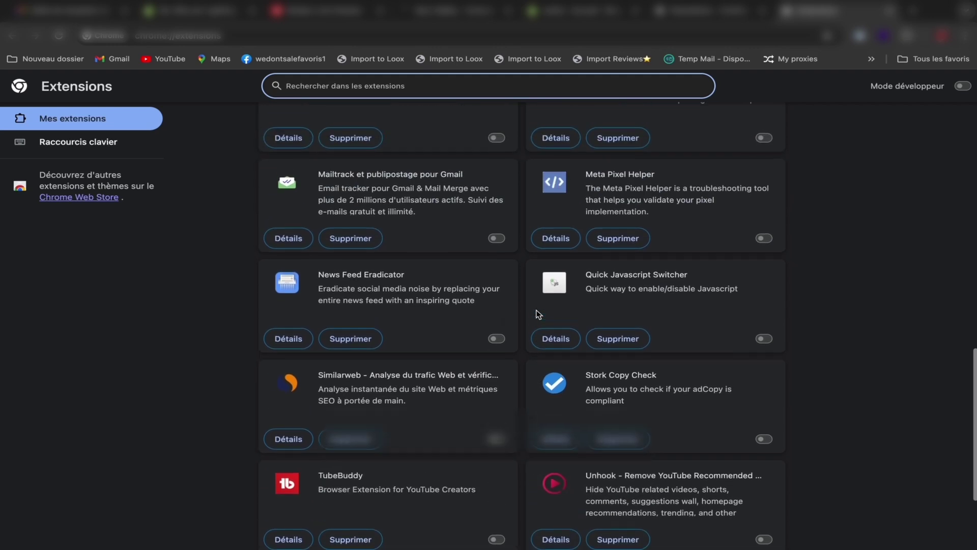
Disable the 1Password extension, re-enable it, and look through the rest of the extension list.
left_click(496, 244)
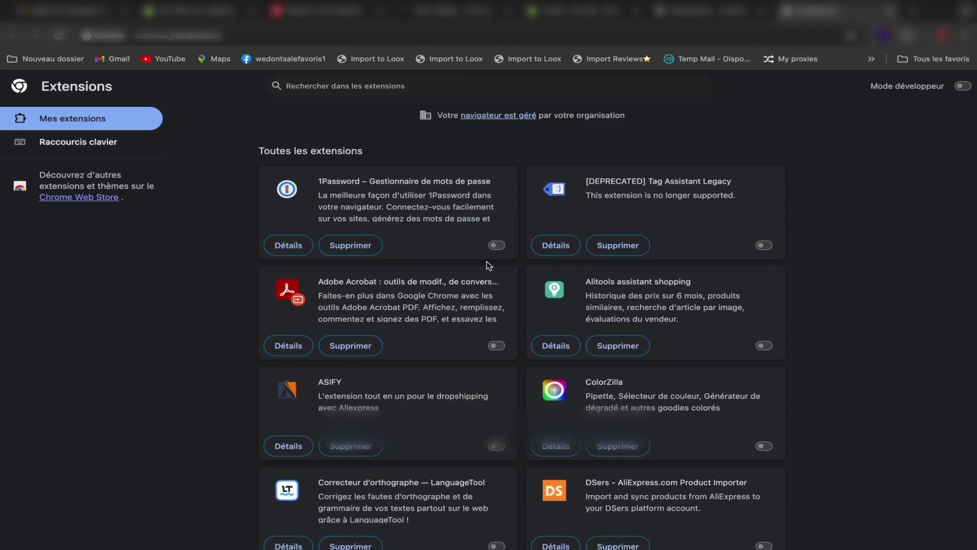
left_click(494, 246)
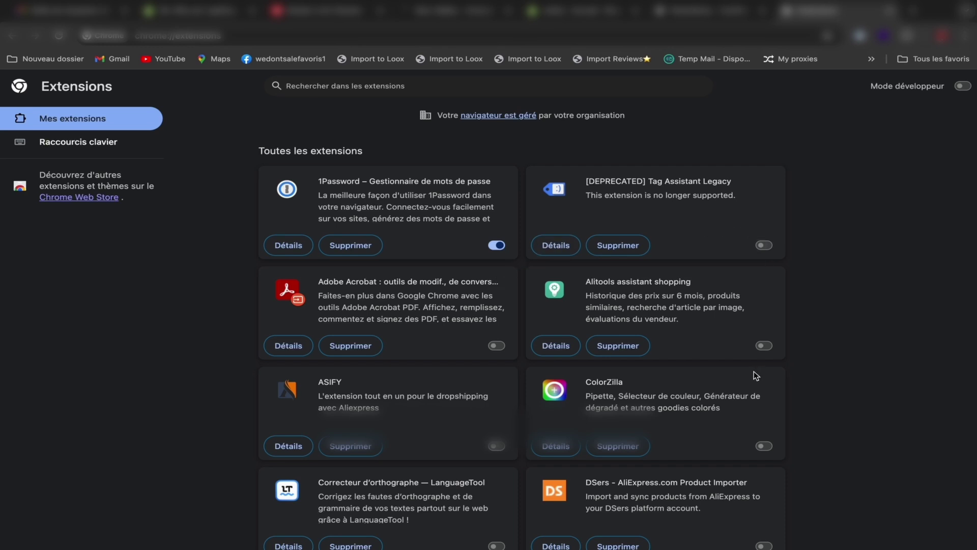
scroll(524, 444, "down", 5)
scroll(525, 444, "down", 8)
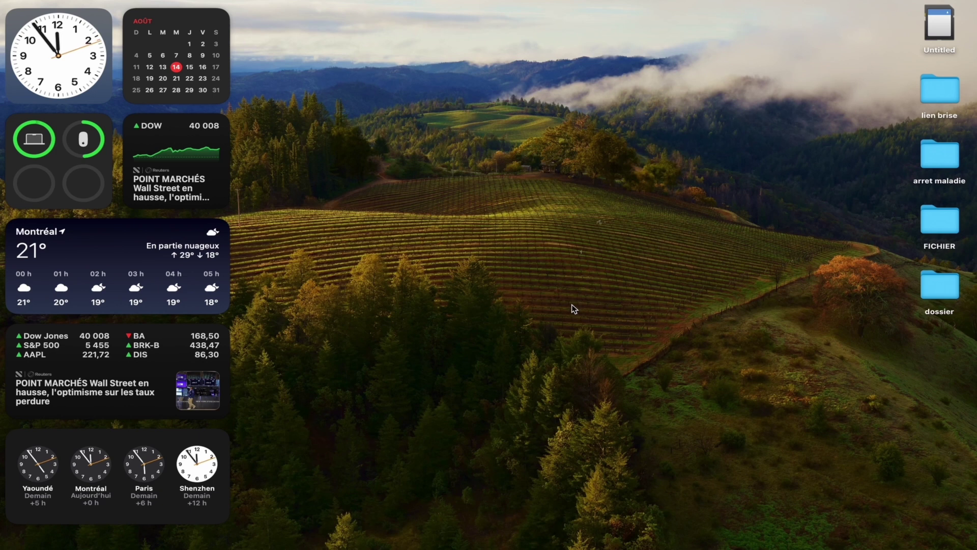
Search Spotlight for "terminal" and open the Terminal app.
key("super+space")
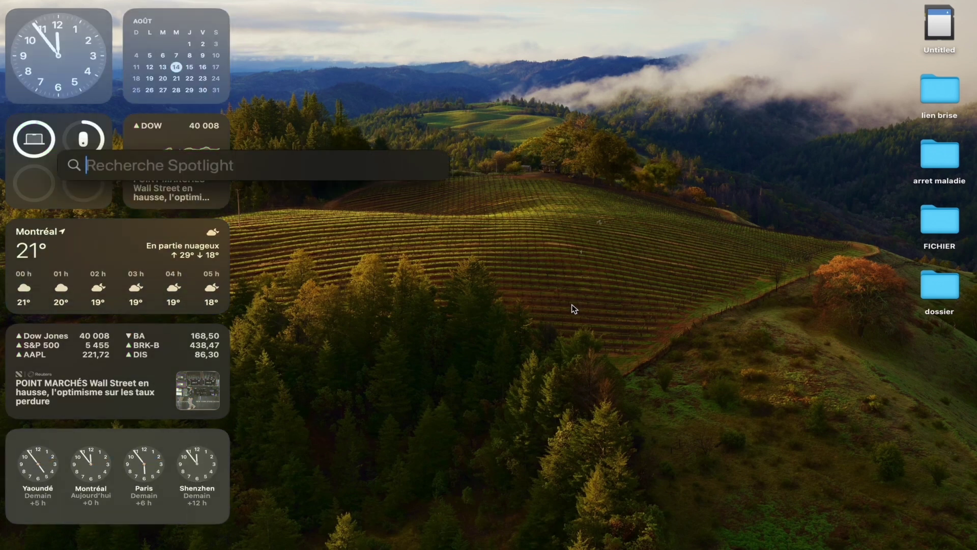
type("terminal")
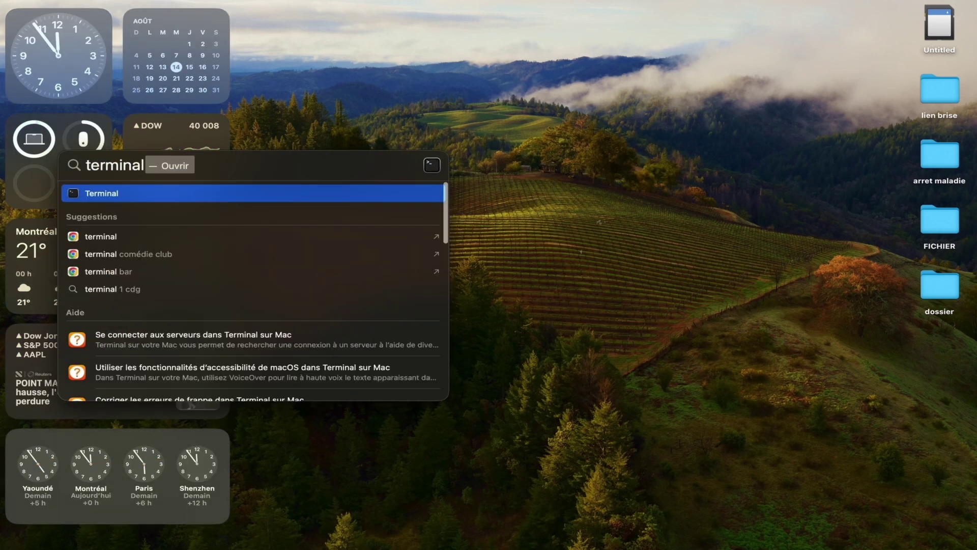
key("Return")
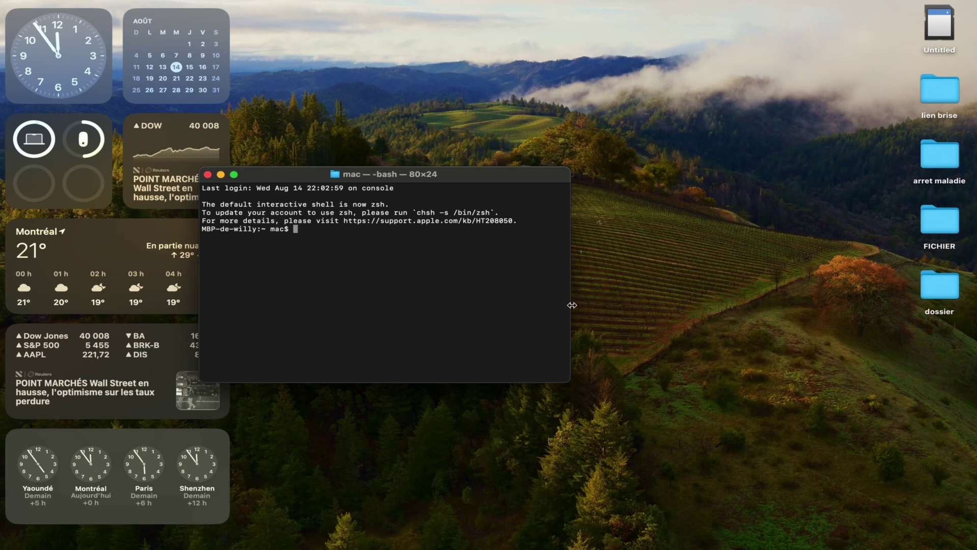
Flush the Mac's DNS cache with "sudo dscacheutil -flushcache; sudo killall -HUP mDNSResponder", authorizing it with the account password.
type("sudo dscacheutil -flushcache; sudo killall -HUP mDNSResponder")
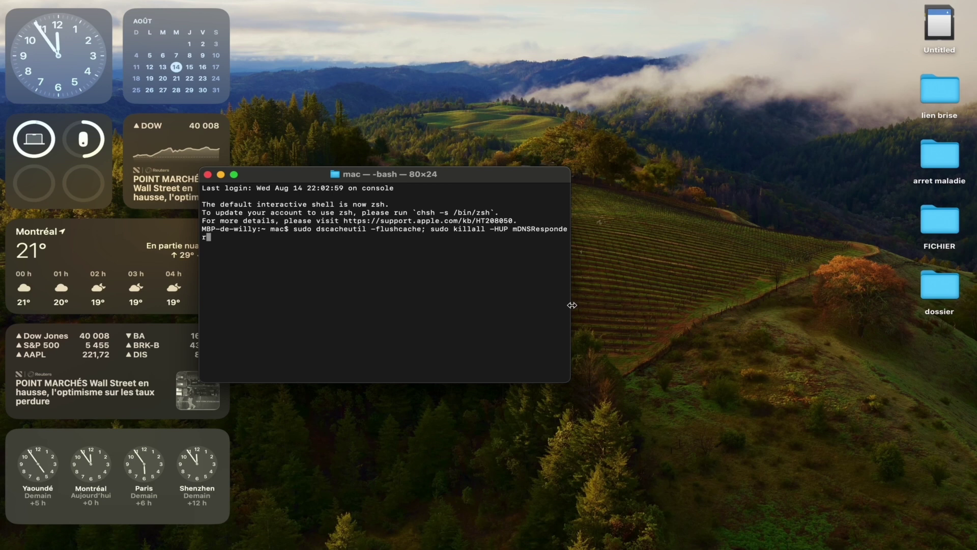
key("Return")
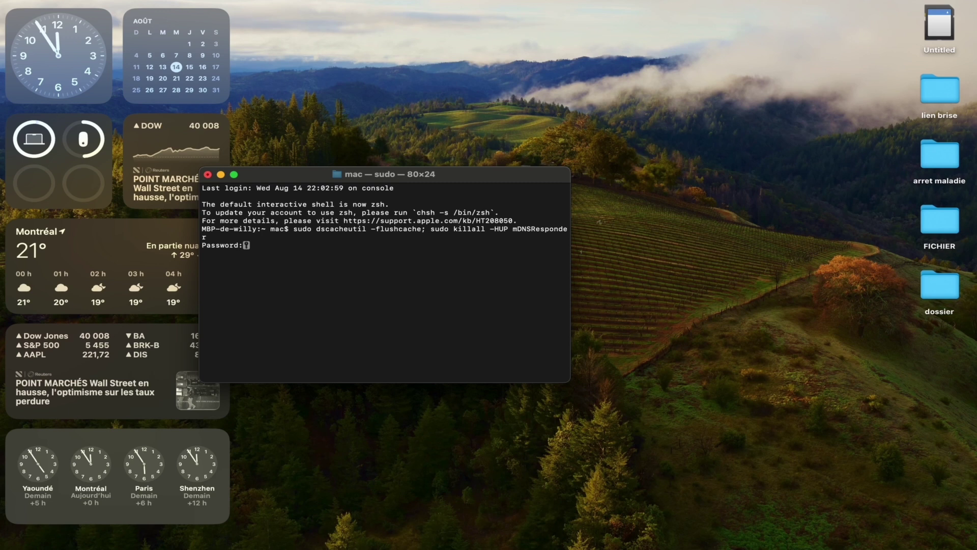
key("Return")
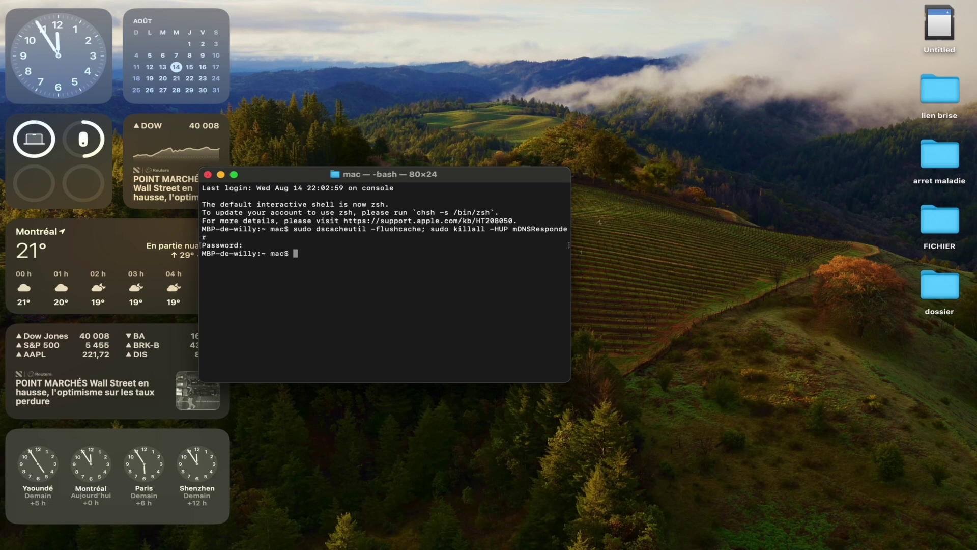